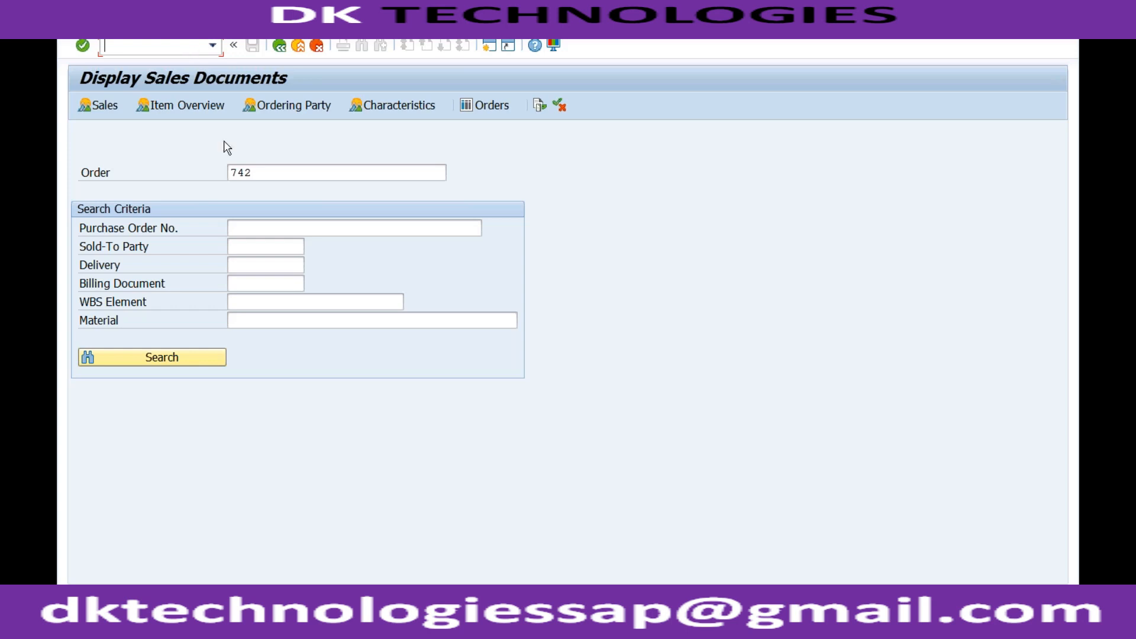
Display the entered sales order and review its sold-to party, customer reference, payment terms, Incoterms, material and order quantity.
click(258, 170)
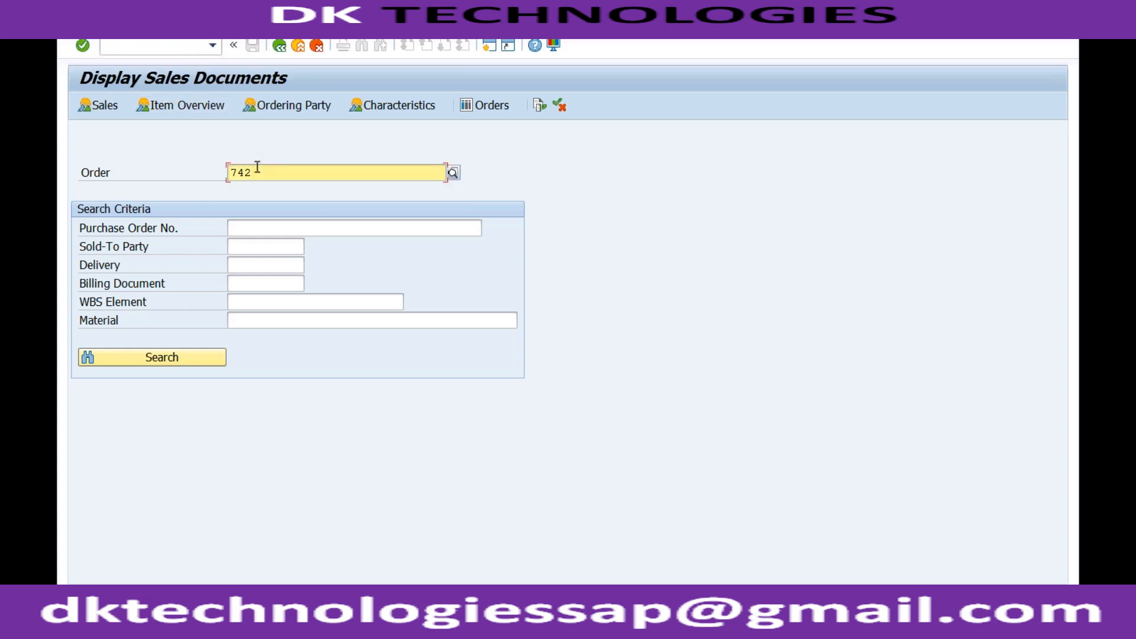
key(Return)
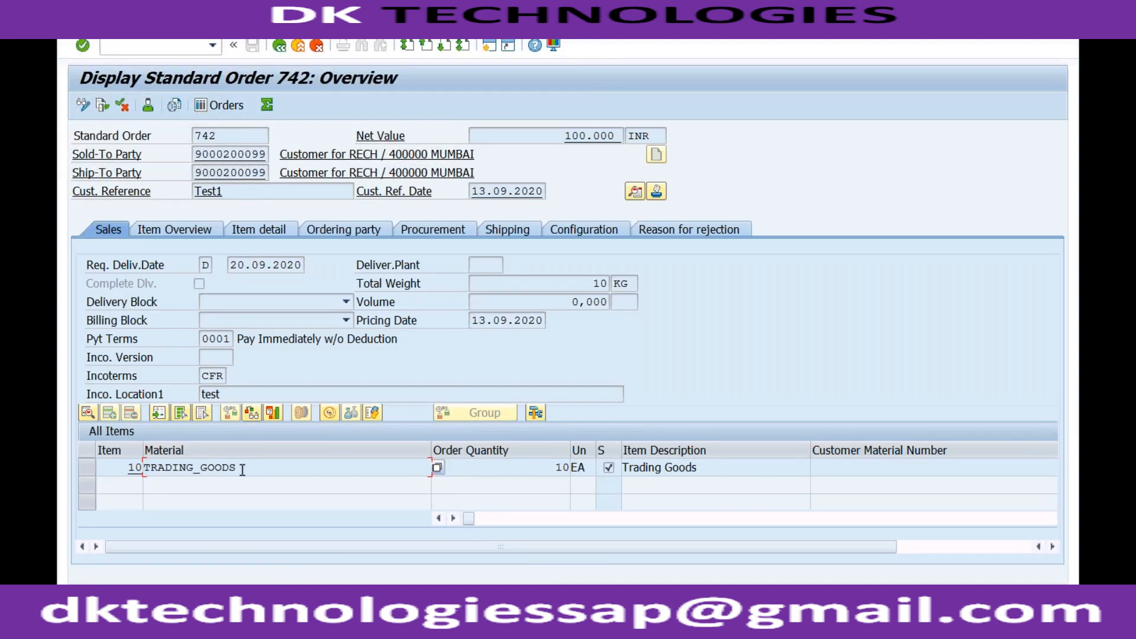
drag(197, 155, 267, 155)
drag(234, 192, 195, 191)
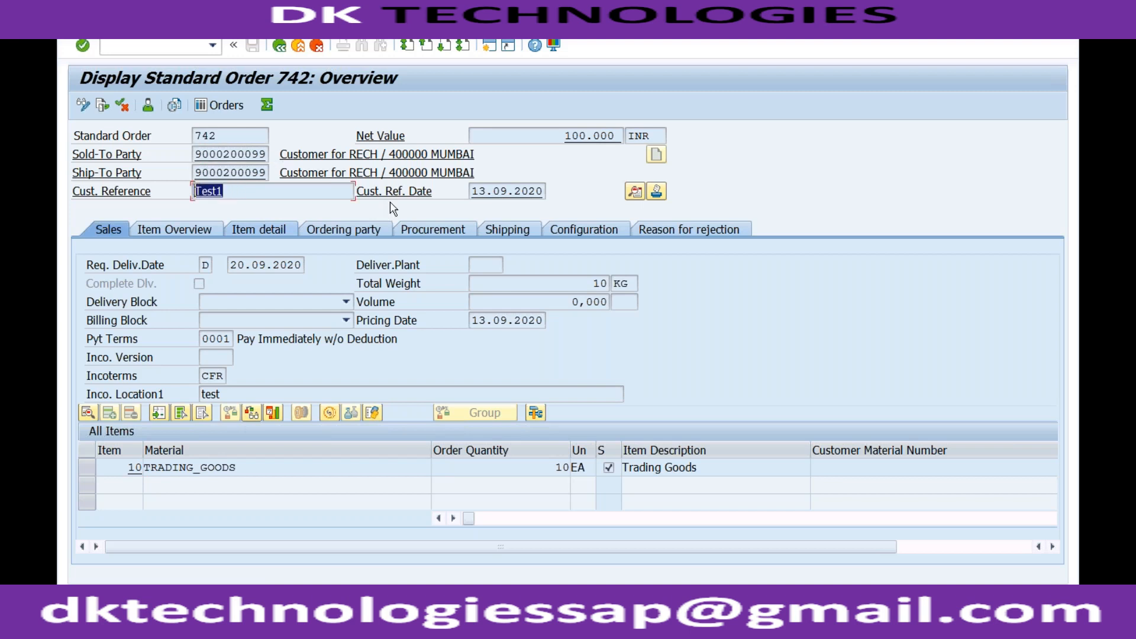
drag(202, 338, 232, 338)
drag(225, 377, 201, 375)
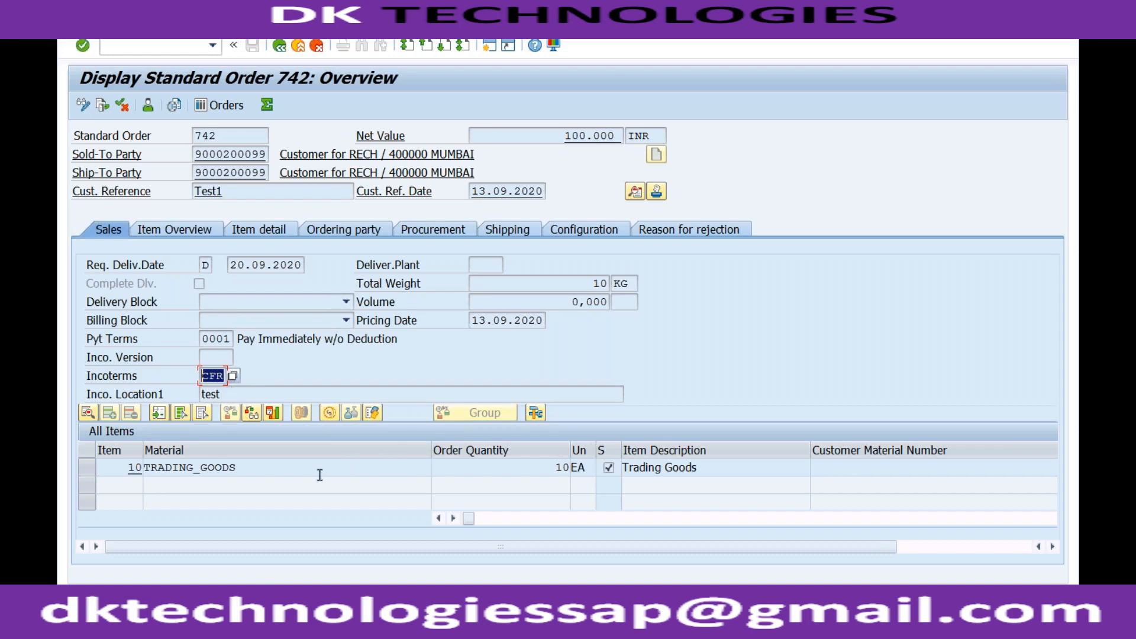
drag(258, 467, 151, 468)
drag(549, 468, 592, 467)
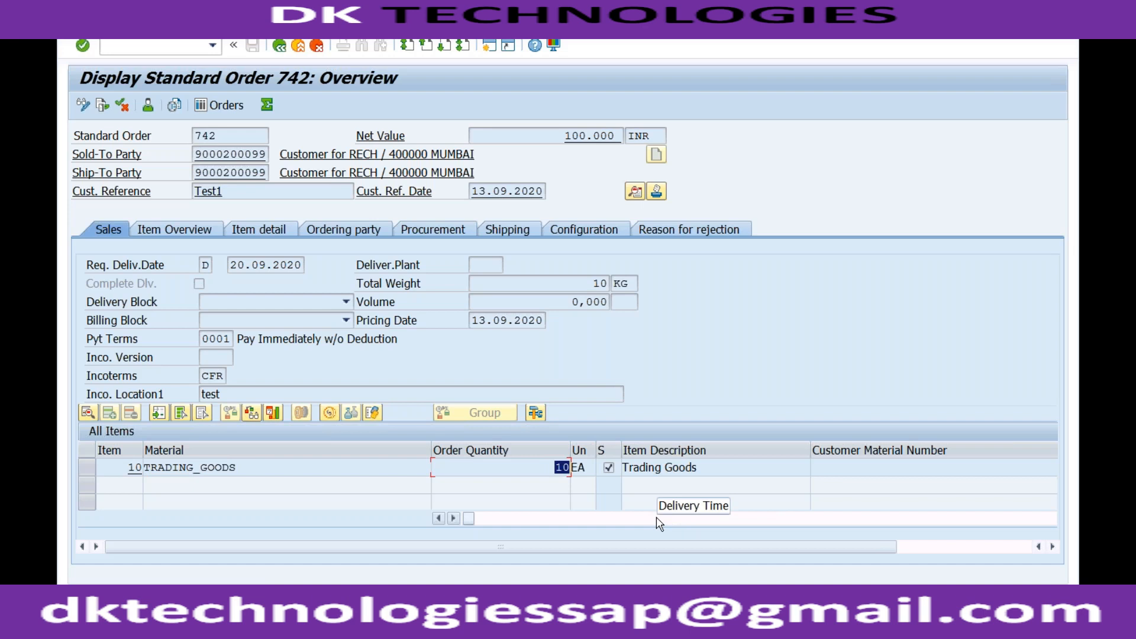
Inspect the pricing conditions of the TRADING_GOODS item and return to the order overview.
double_click(530, 468)
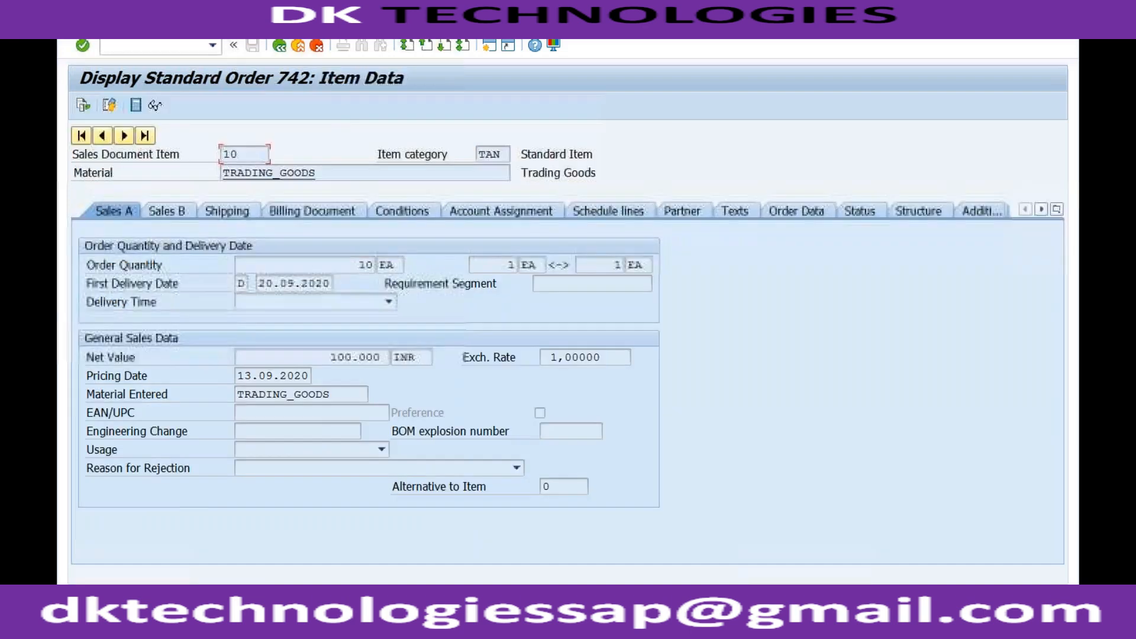
click(413, 213)
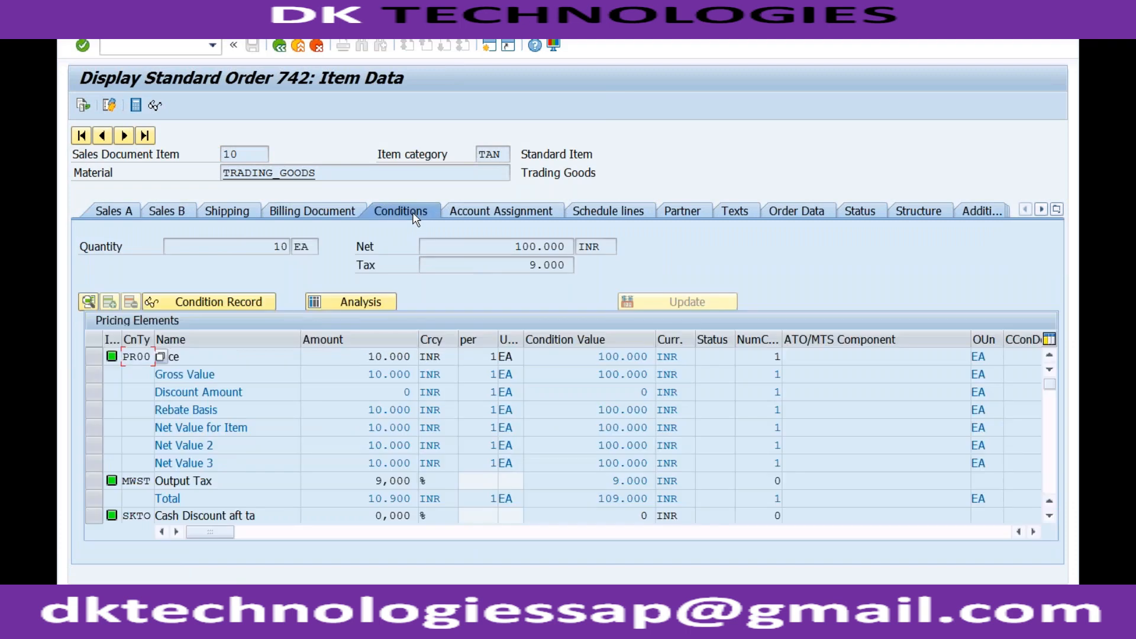
click(279, 46)
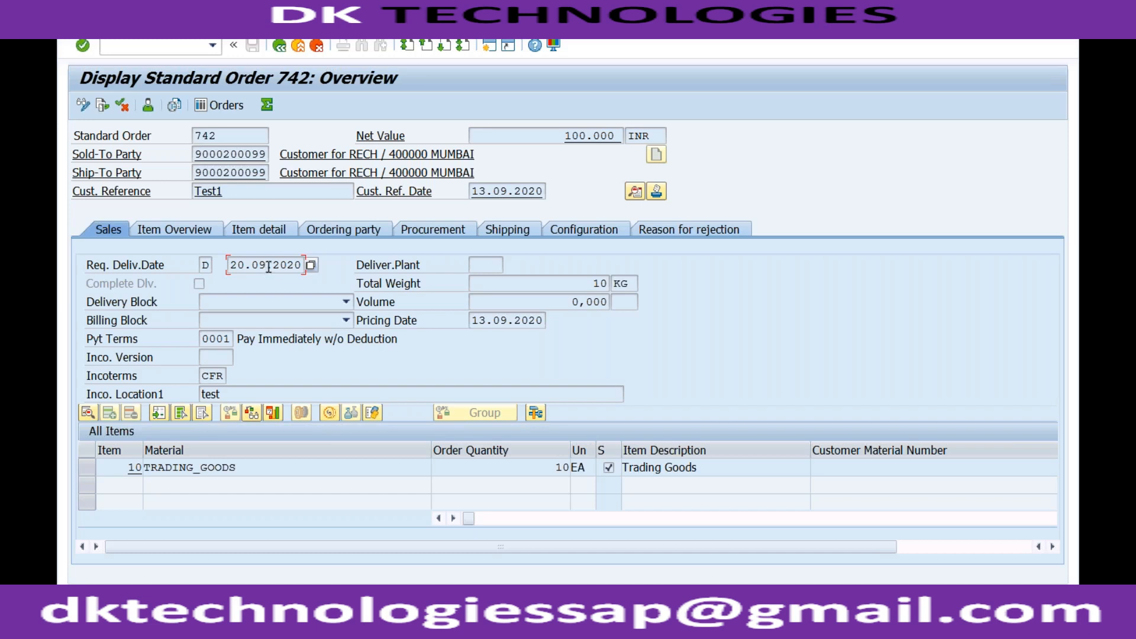
Check the order's requested delivery date and display the schedule lines of the TRADING_GOODS item.
click(249, 467)
click(242, 265)
double_click(246, 468)
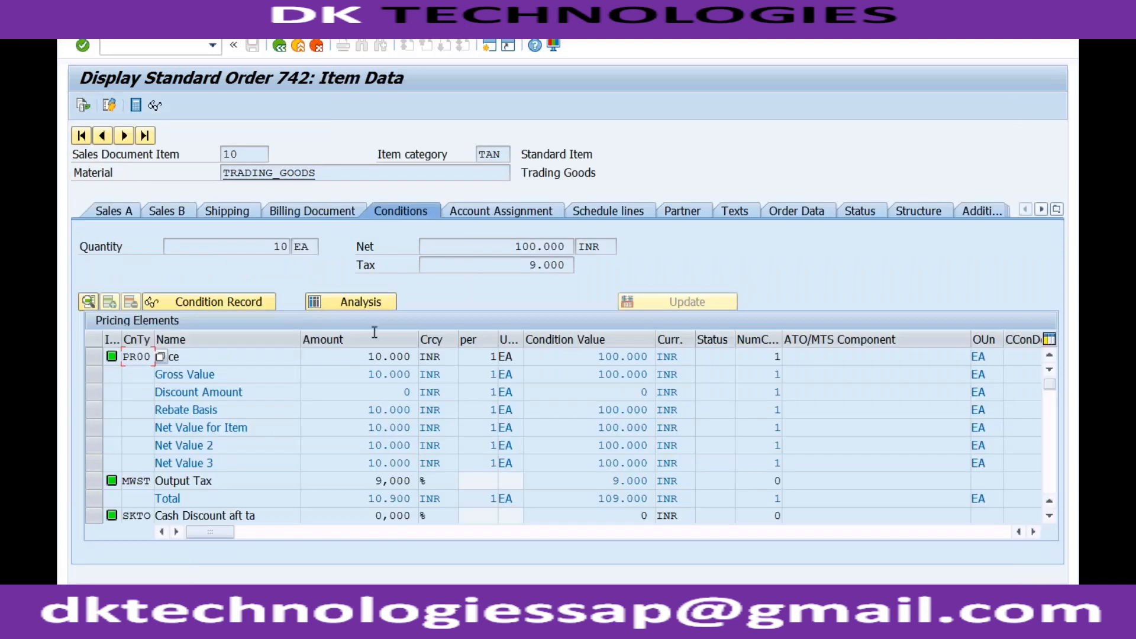
click(603, 205)
click(247, 370)
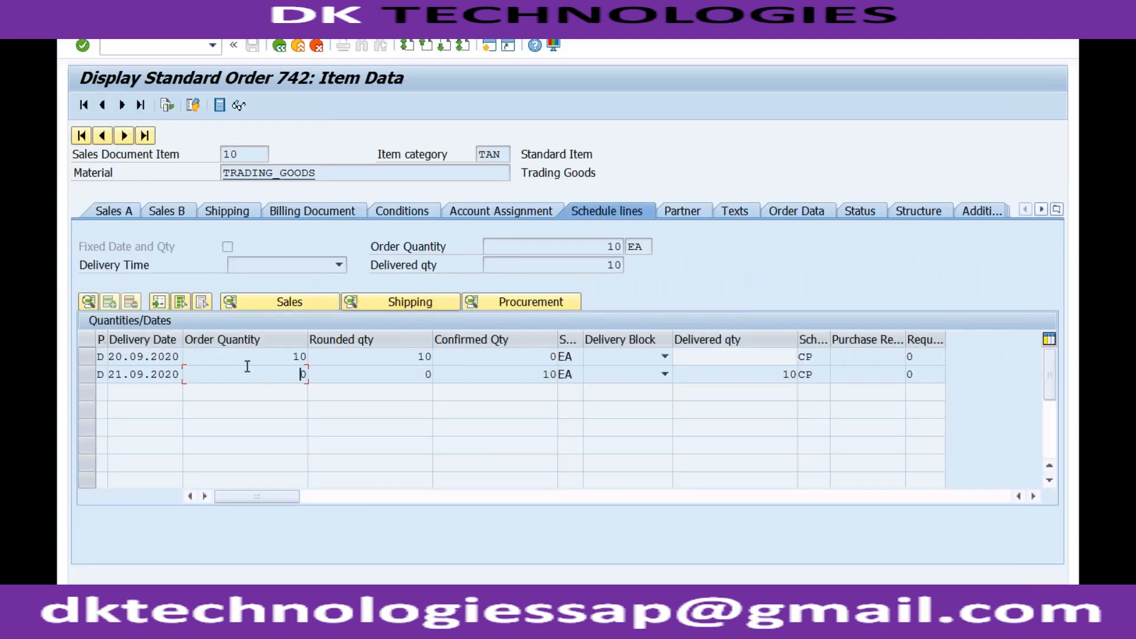
Compare the delivery dates of the item's two schedule lines.
click(89, 356)
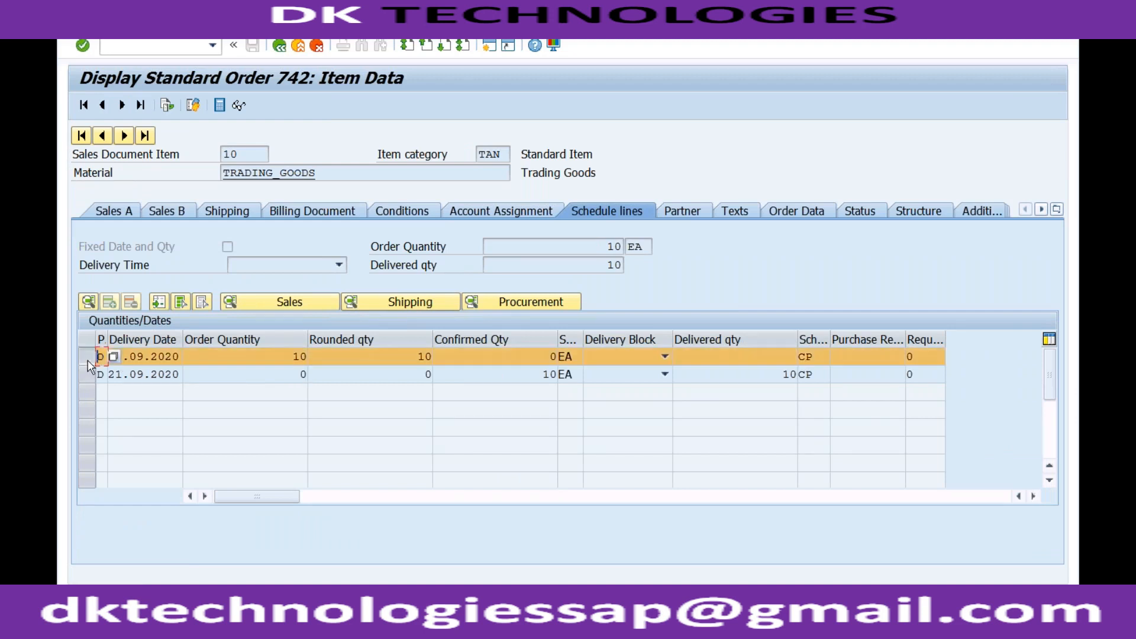
click(89, 374)
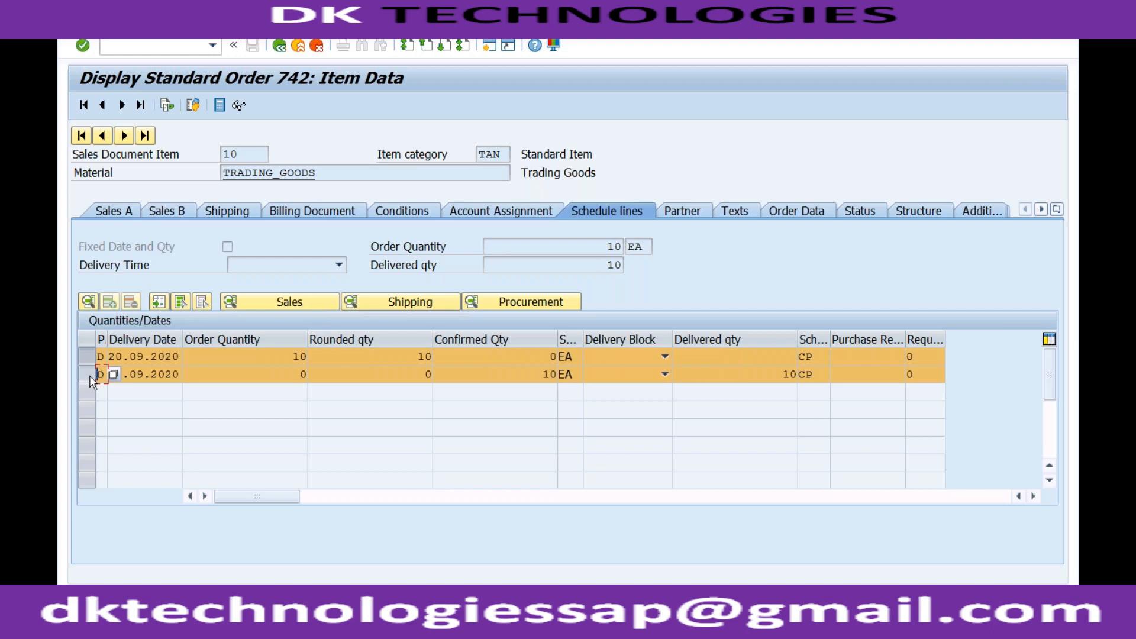
click(138, 373)
click(89, 358)
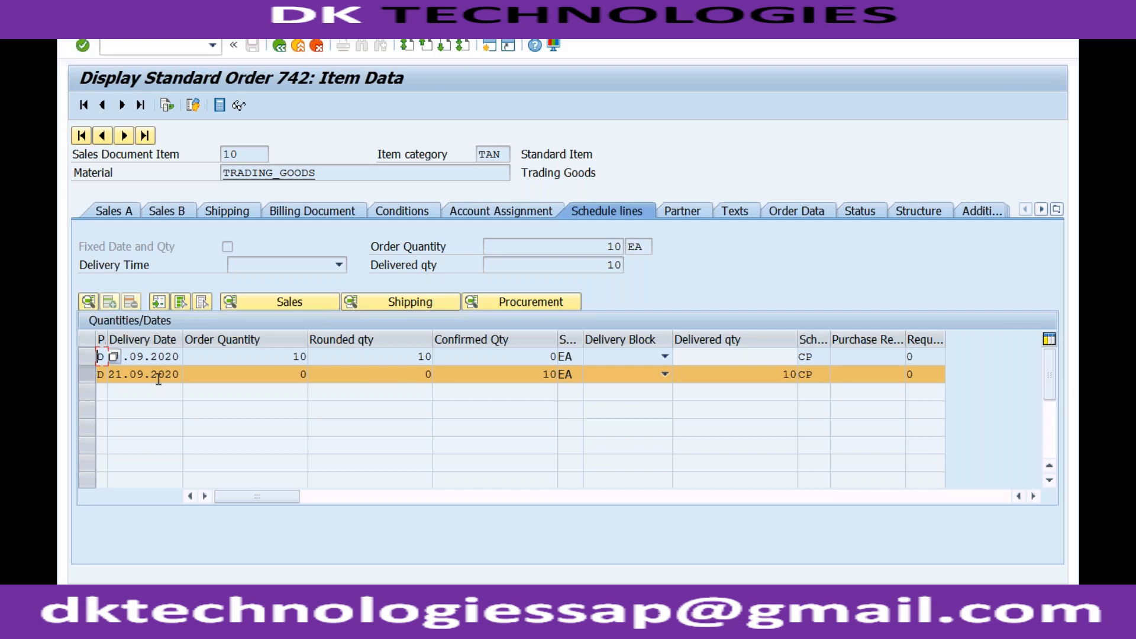
click(129, 358)
double_click(116, 357)
click(116, 375)
double_click(117, 374)
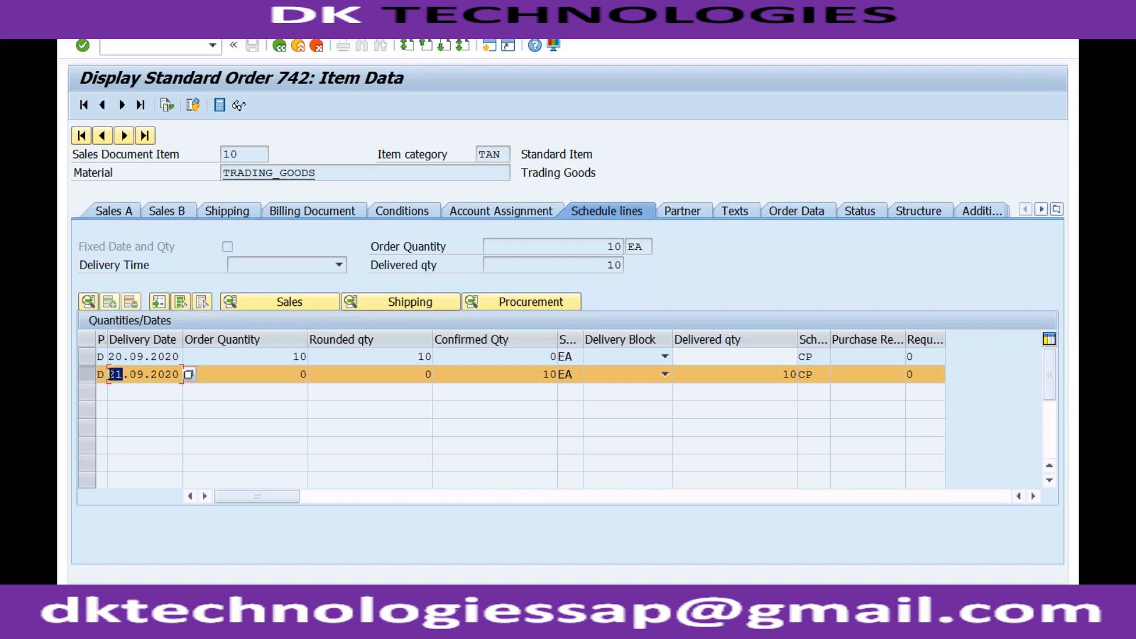
double_click(116, 357)
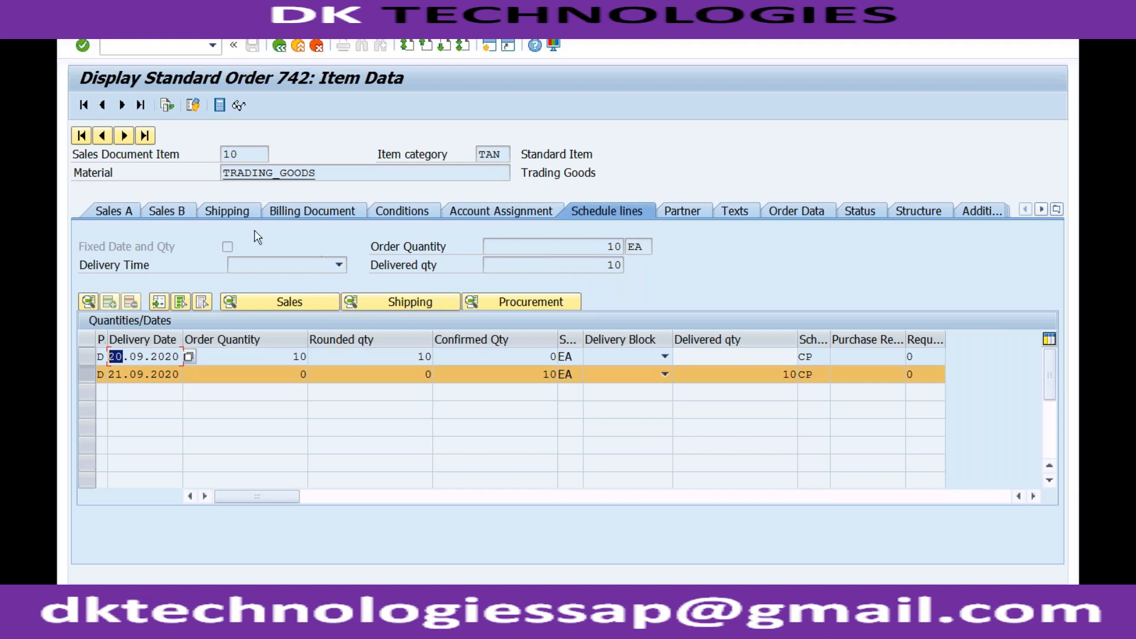
Review the item's shipping, billing document, conditions and account assignment data, along with its item category.
click(244, 211)
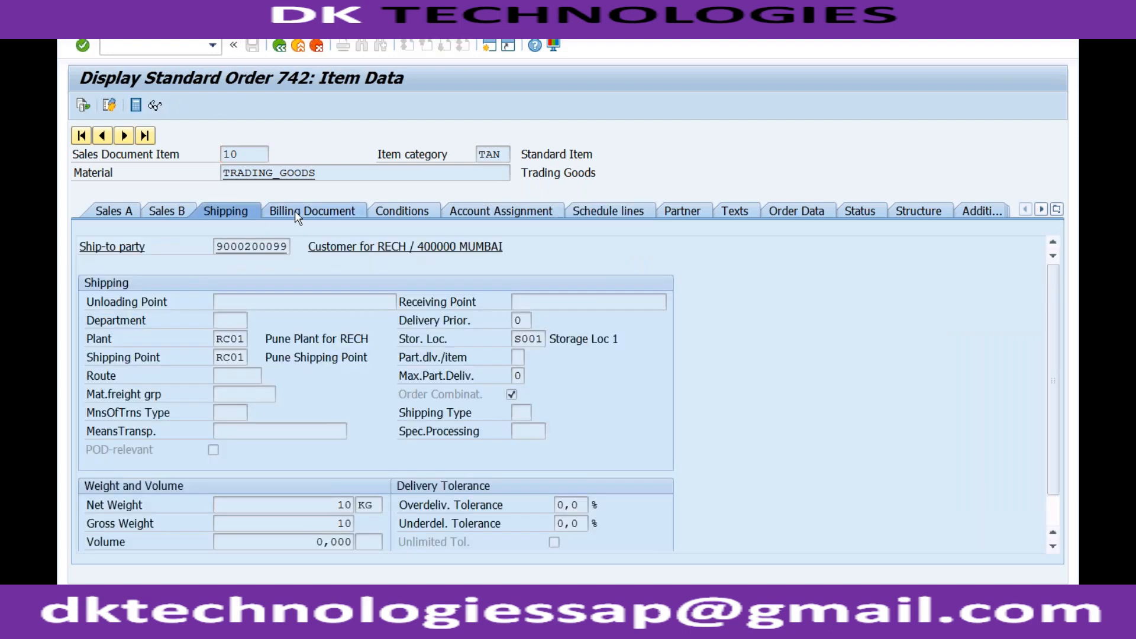
click(295, 211)
click(404, 212)
click(489, 212)
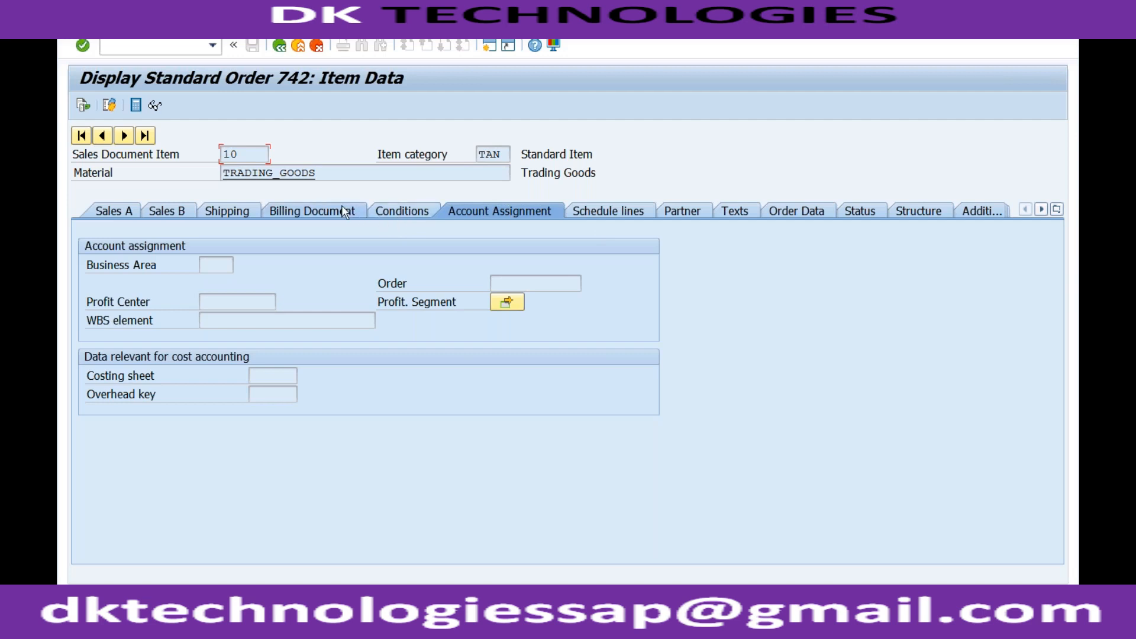
click(502, 151)
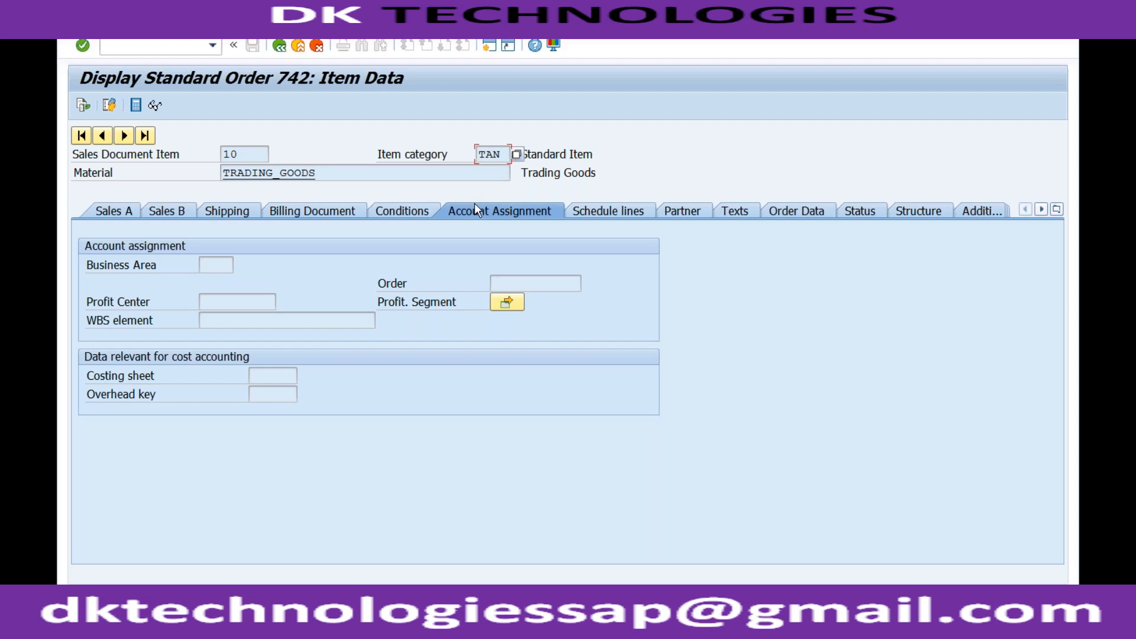
Switch to transaction VA01 and start creating a standard order.
click(163, 44)
text(/nva01)
key(Return)
key(Return)
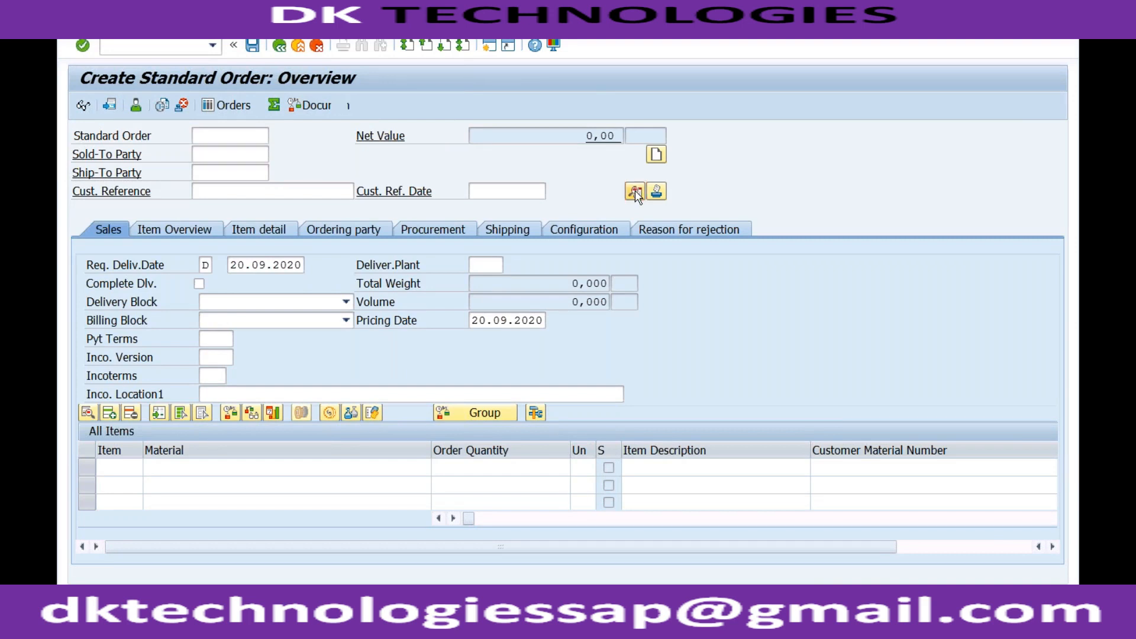
Fill in the sold-to party's customer number and set the customer reference to test.
click(635, 191)
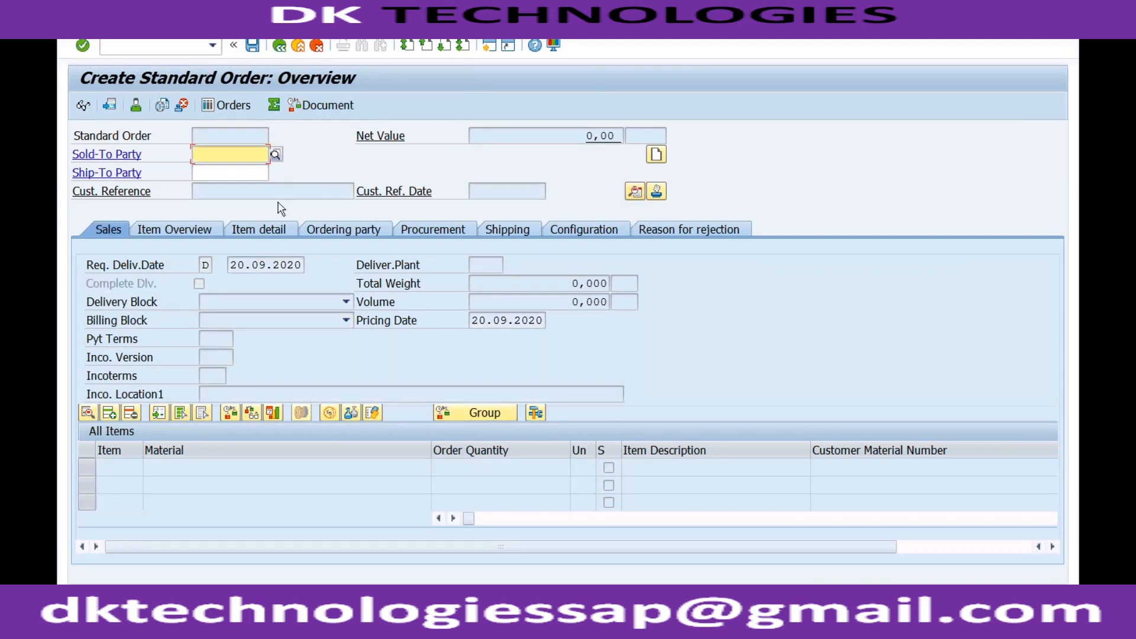
click(240, 155)
key(Down)
key(Return)
key(Return)
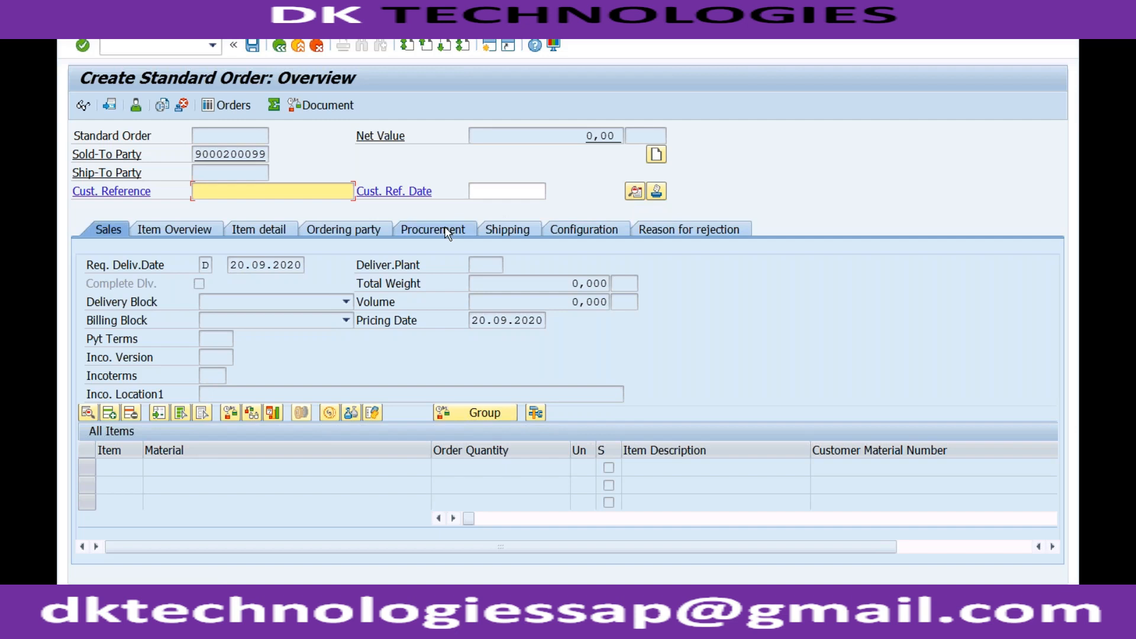
text(test)
key(Return)
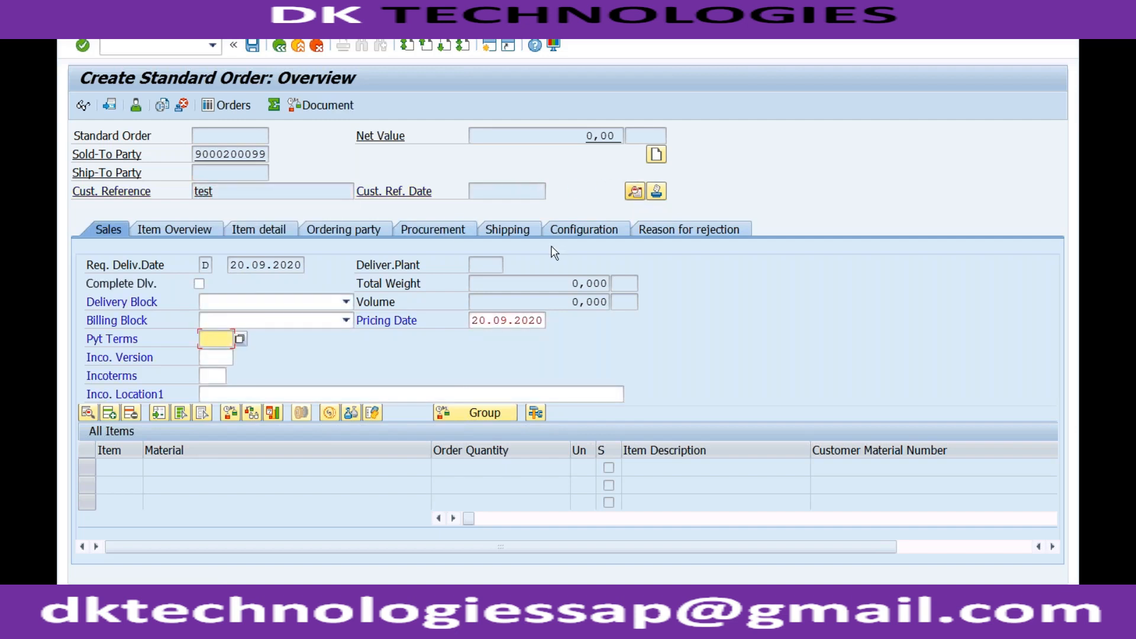
Look at the Order Reason field in the new order's header data and return to the order overview.
key(F8)
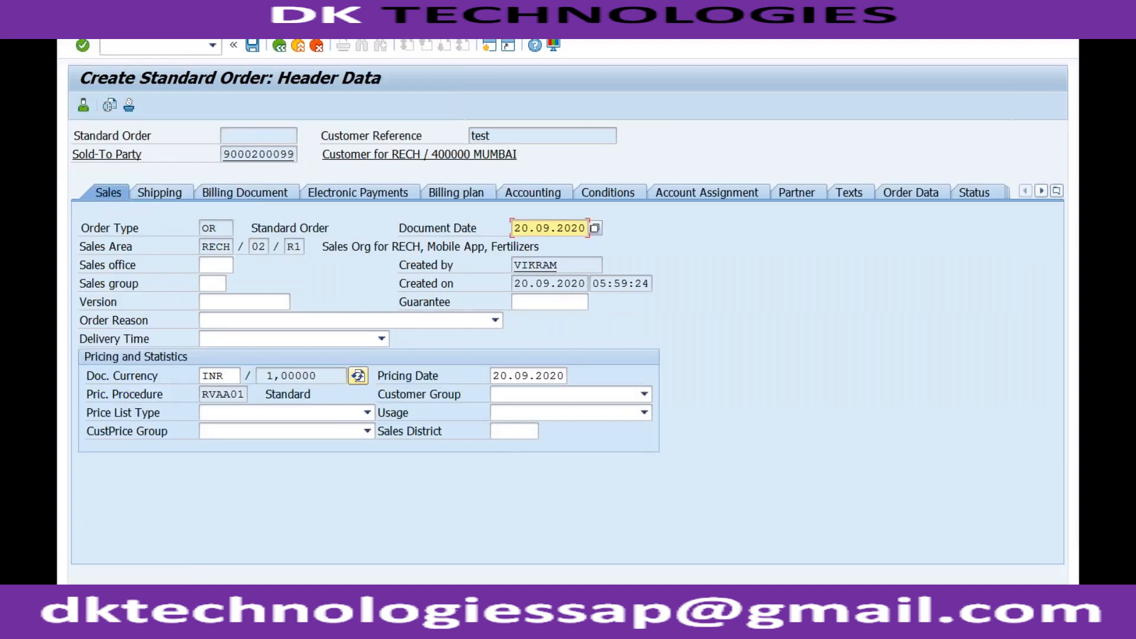
click(395, 324)
click(395, 325)
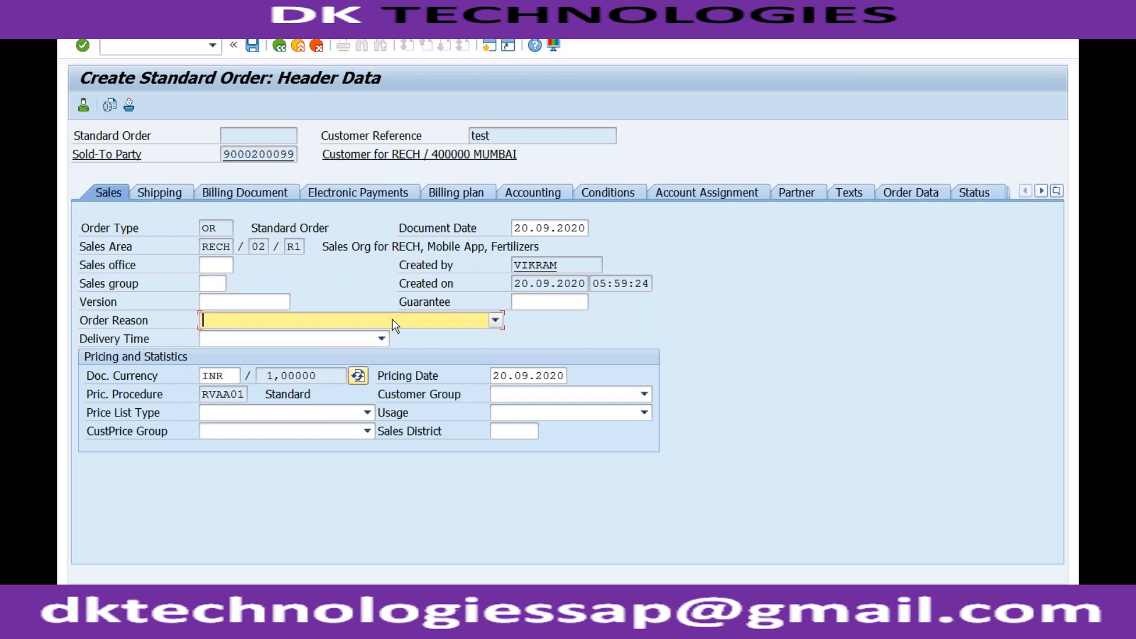
click(395, 325)
click(395, 325)
click(282, 48)
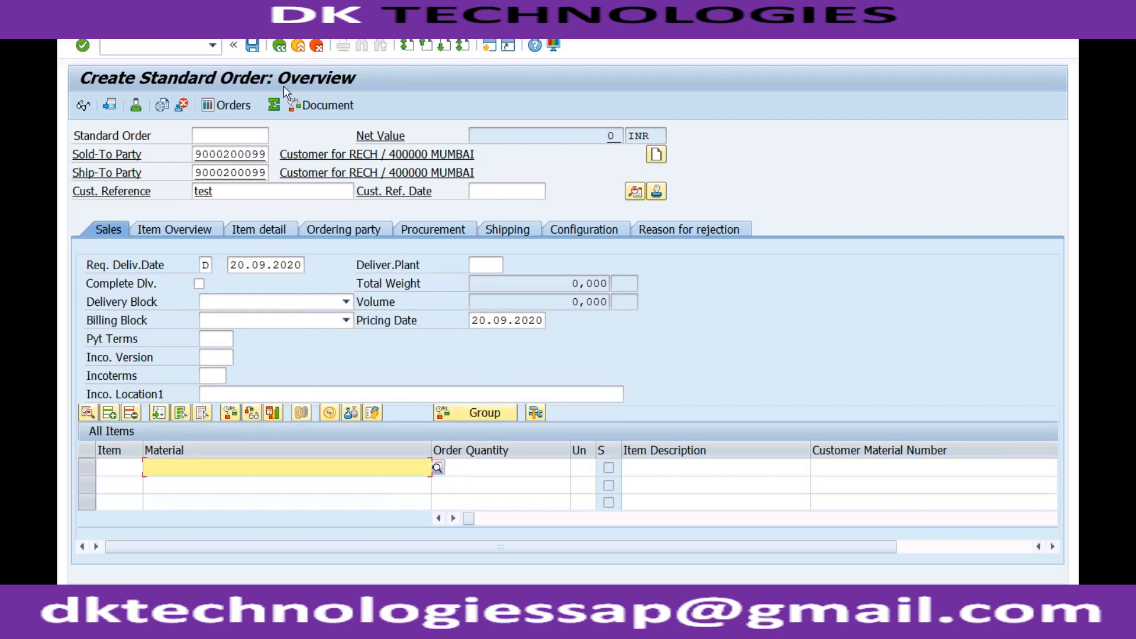
Examine the new order's Incoterms, location, version, payment terms, customer reference and customer reference date fields.
click(214, 393)
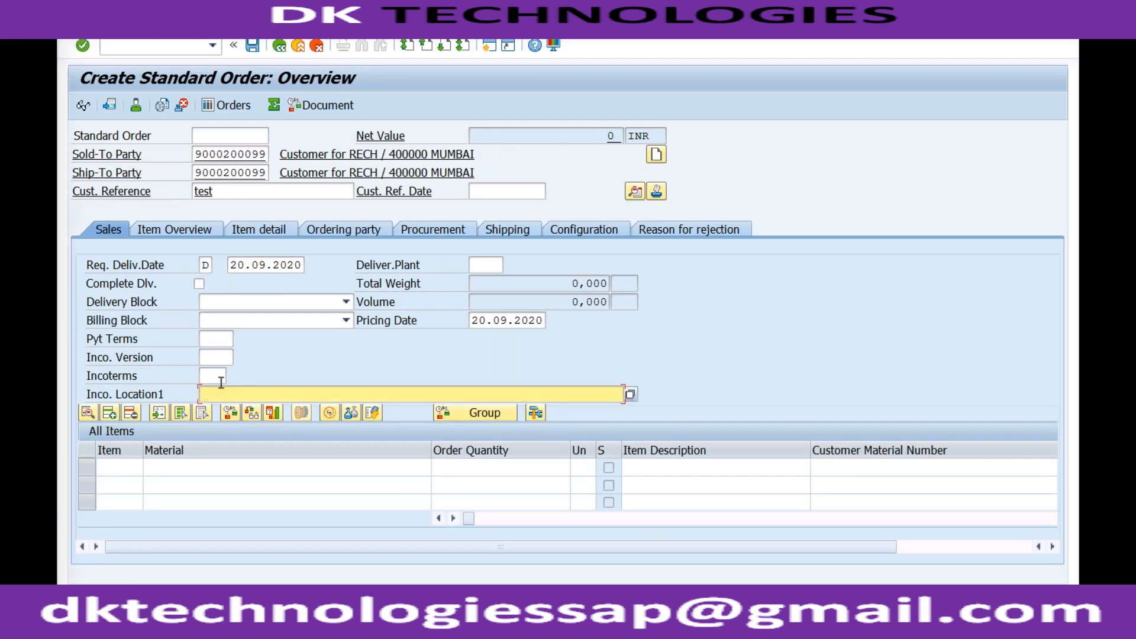
click(218, 375)
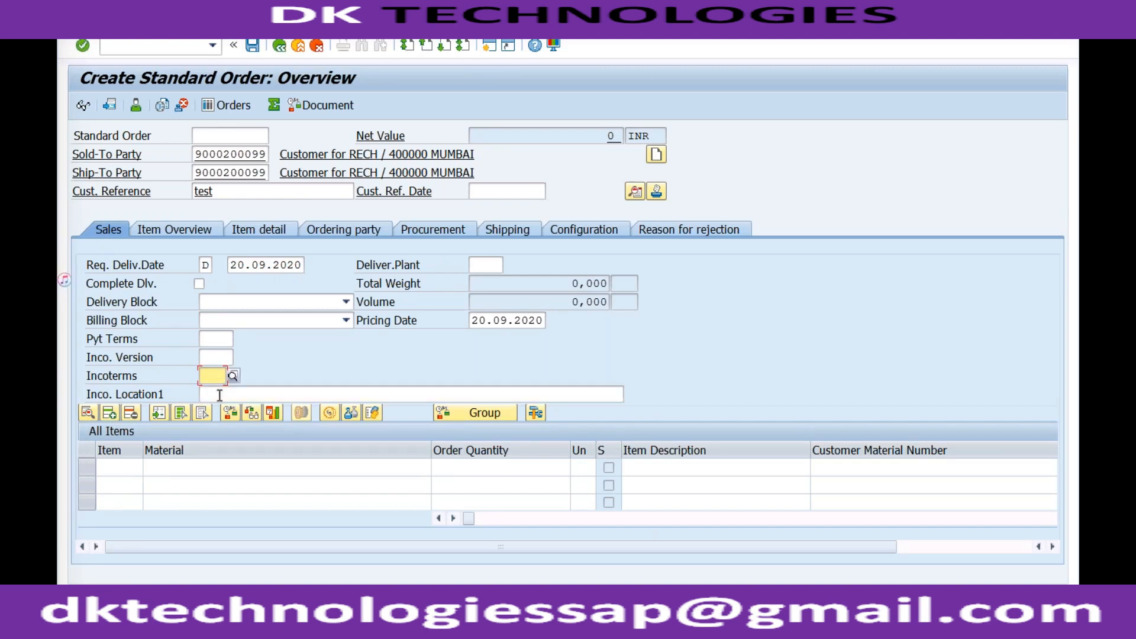
click(439, 391)
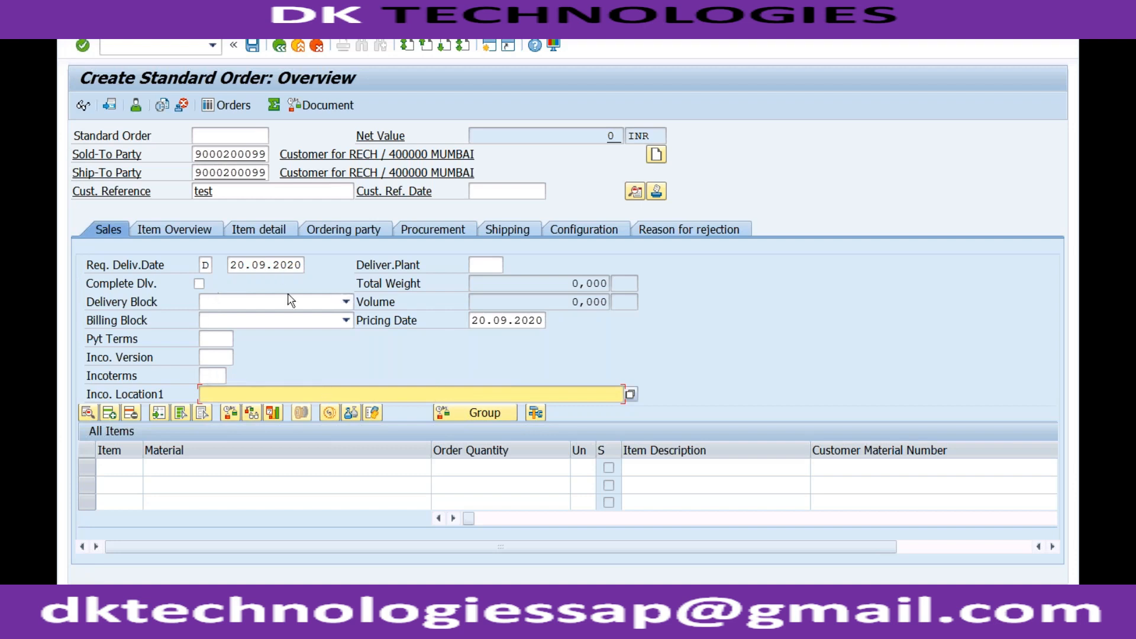
click(213, 377)
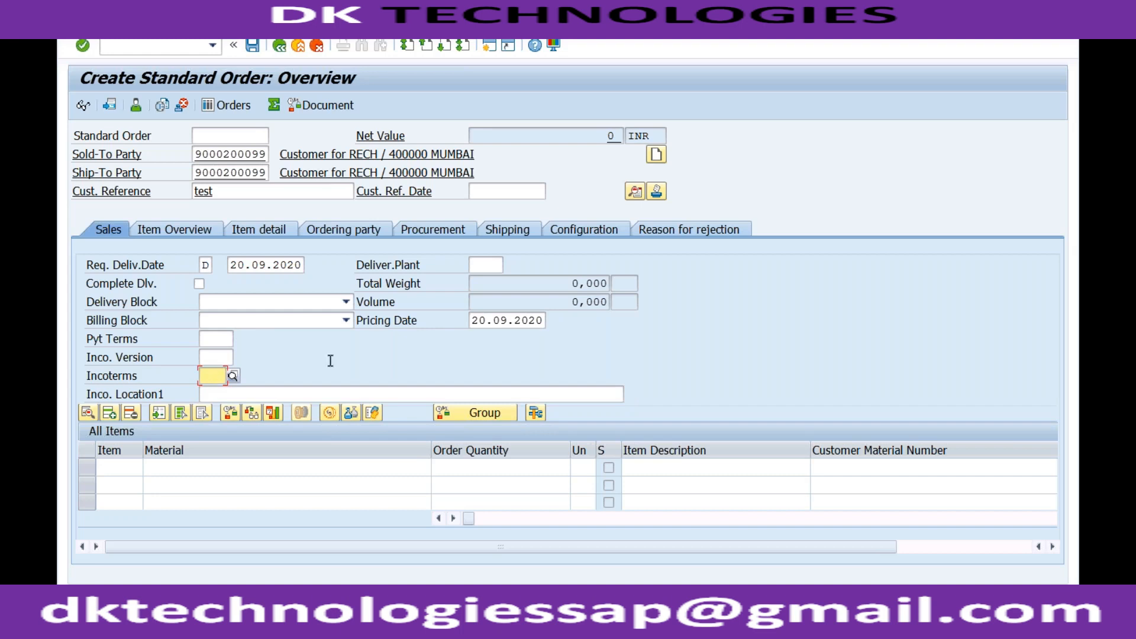
click(231, 188)
click(478, 190)
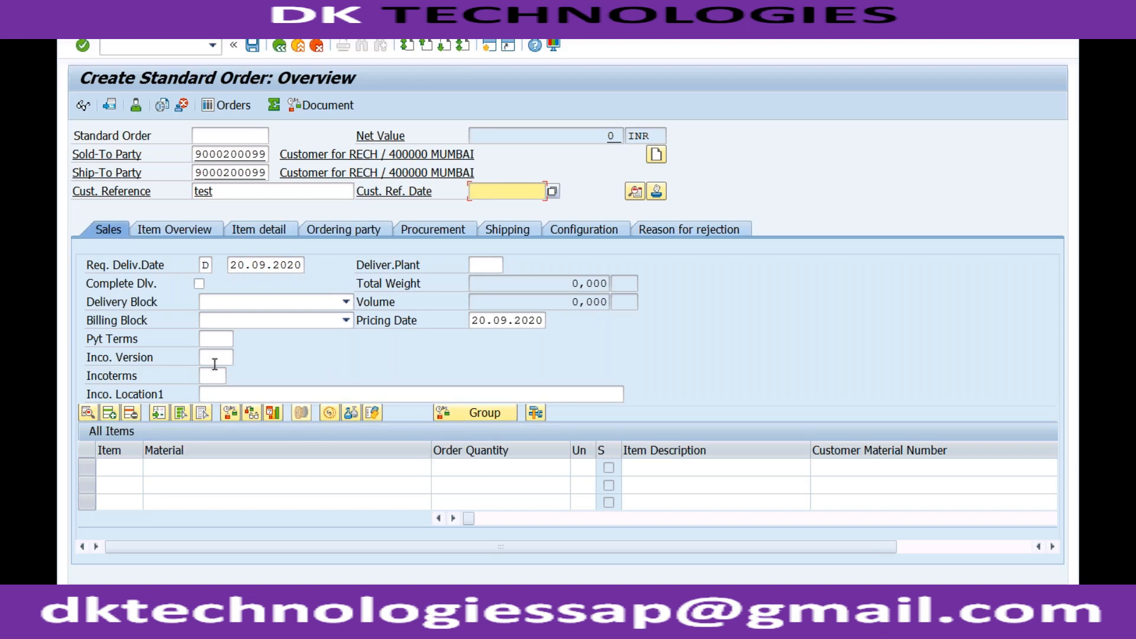
click(219, 339)
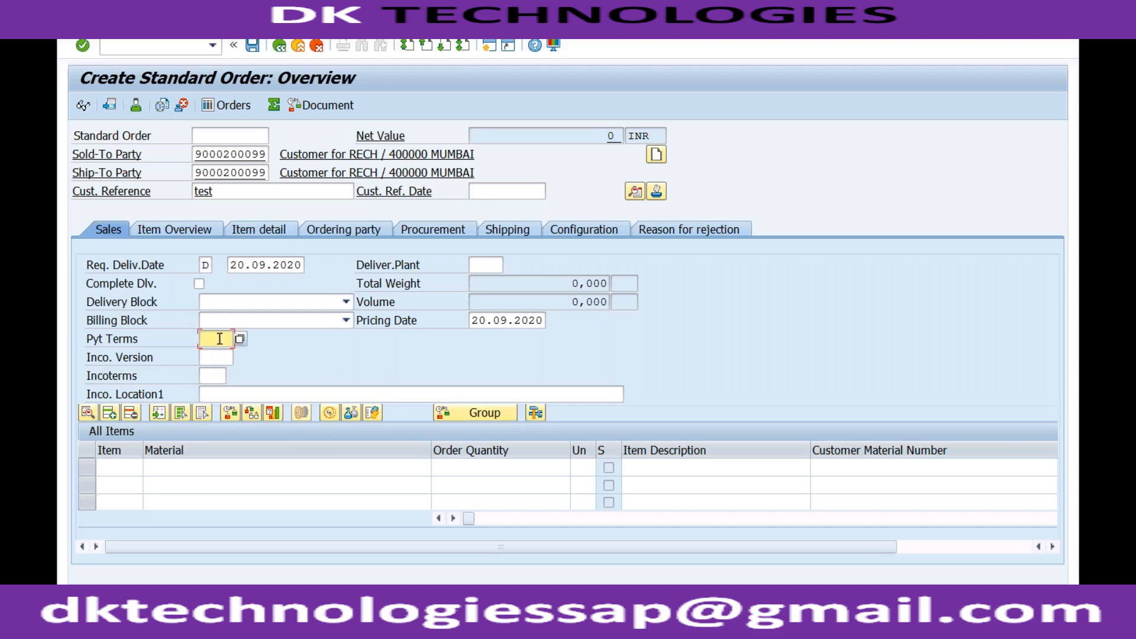
click(216, 357)
click(239, 192)
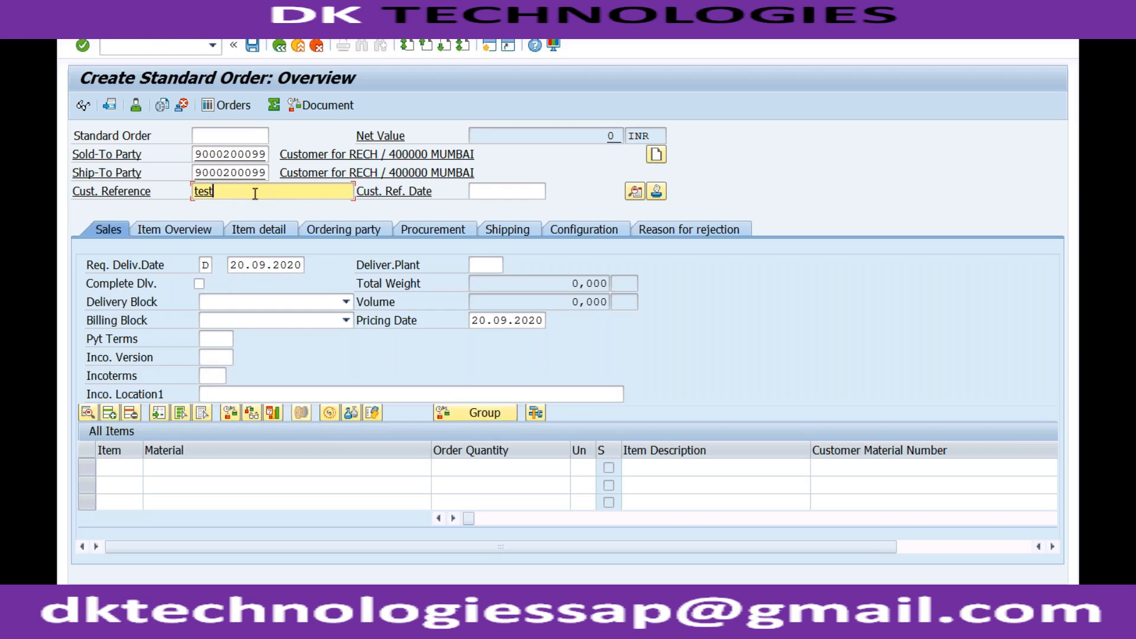
click(480, 186)
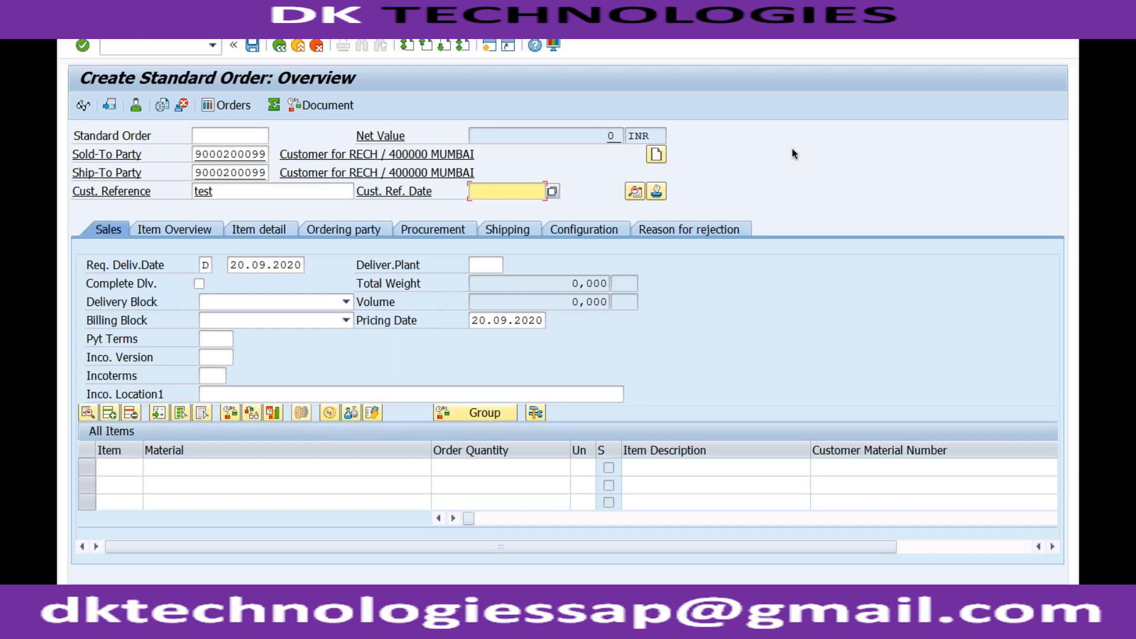
Leave the new order and switch to transaction OBYC for the automatic posting procedures.
click(171, 47)
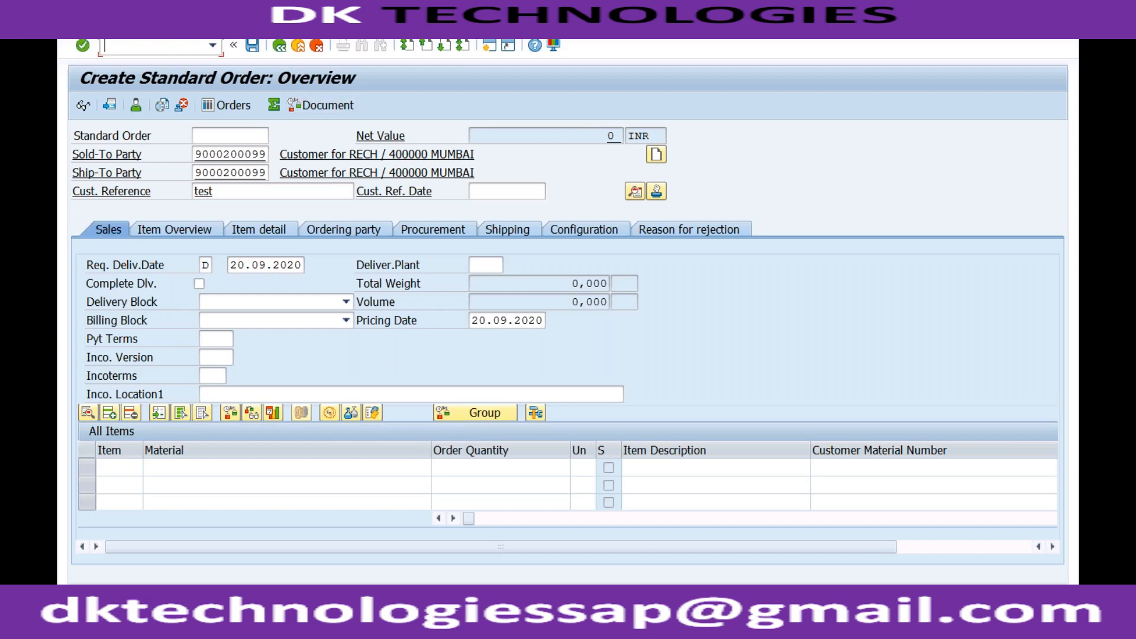
text(/nobyc)
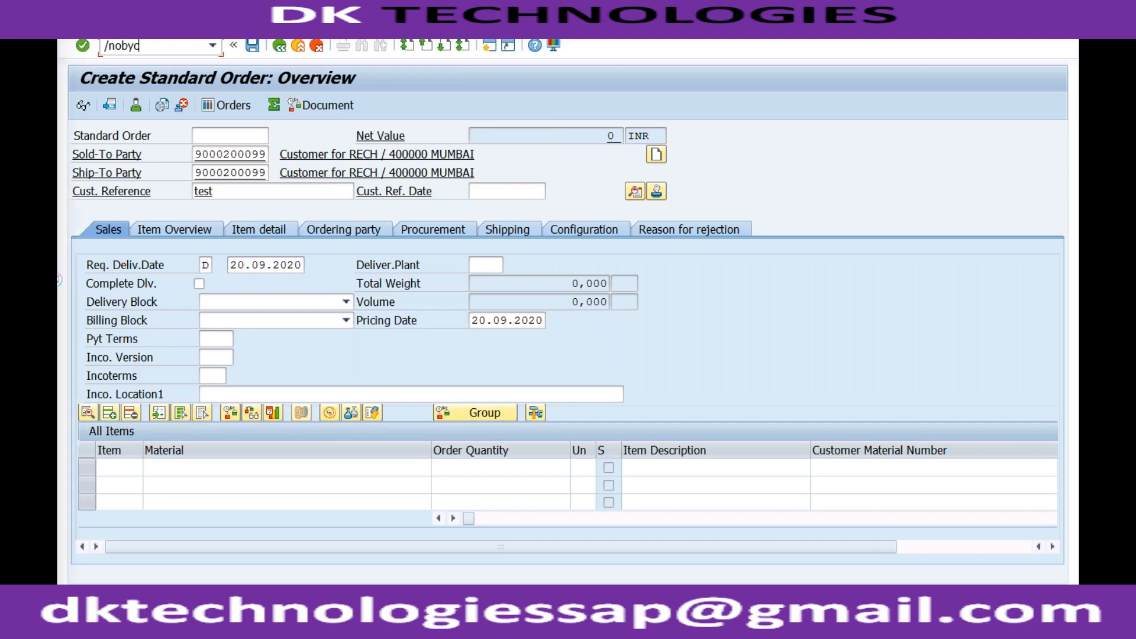
key(Return)
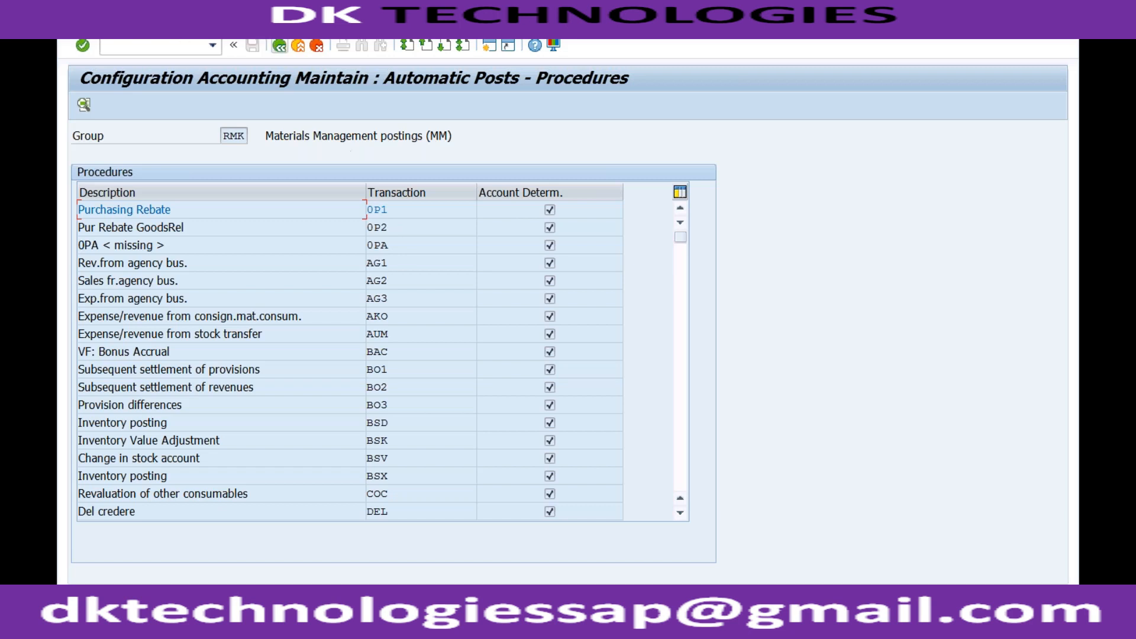
Look at the account assignment of inventory posting procedure BSX for chart of accounts RECH.
click(392, 227)
click(392, 248)
click(395, 266)
click(386, 302)
double_click(391, 476)
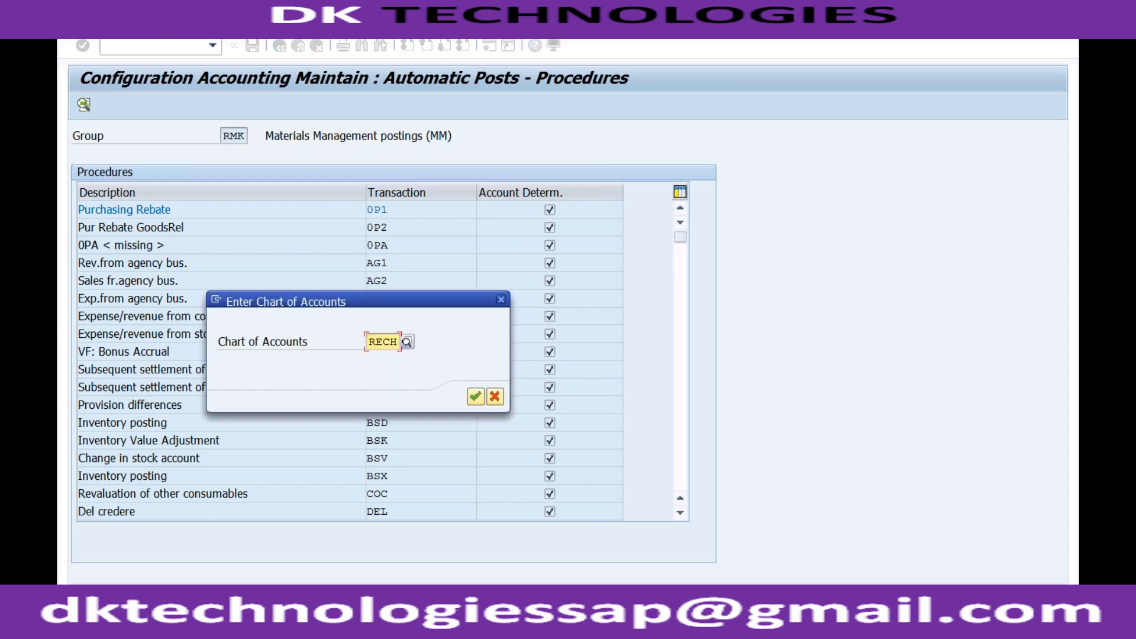
click(475, 396)
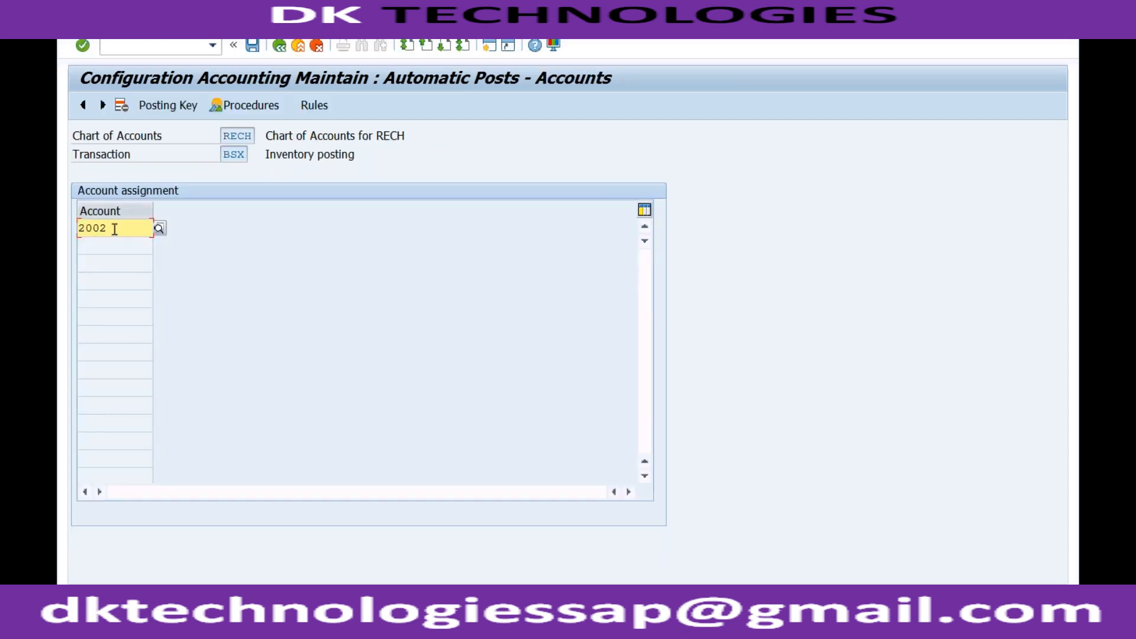
Return to the procedures list and open the account assignment of GBB, the offsetting entry for inventory posting.
click(280, 47)
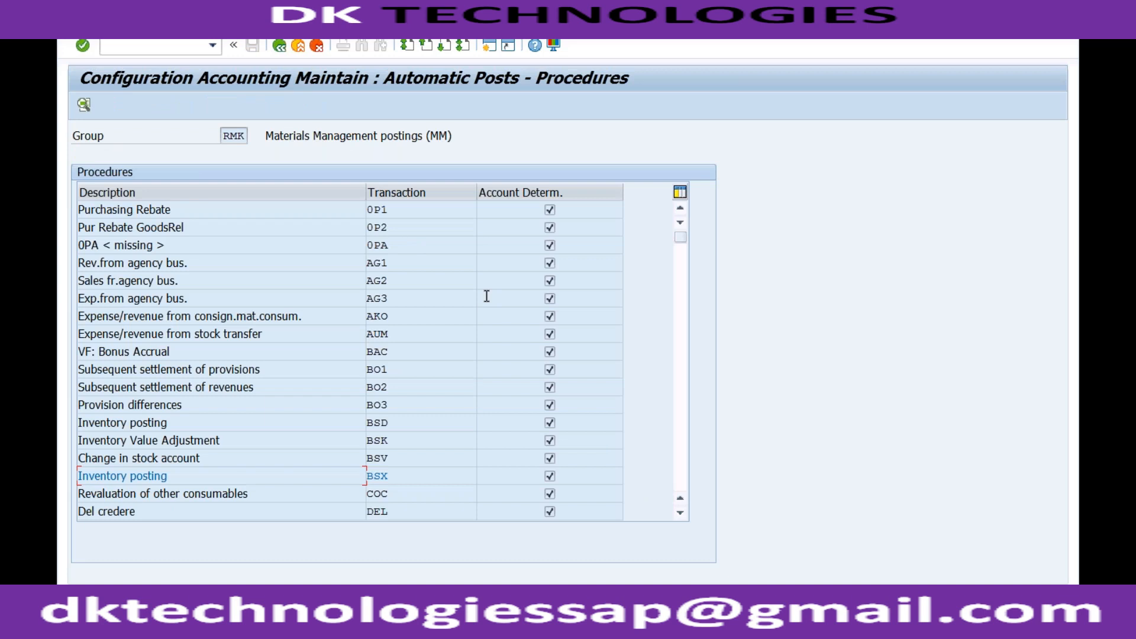
click(680, 374)
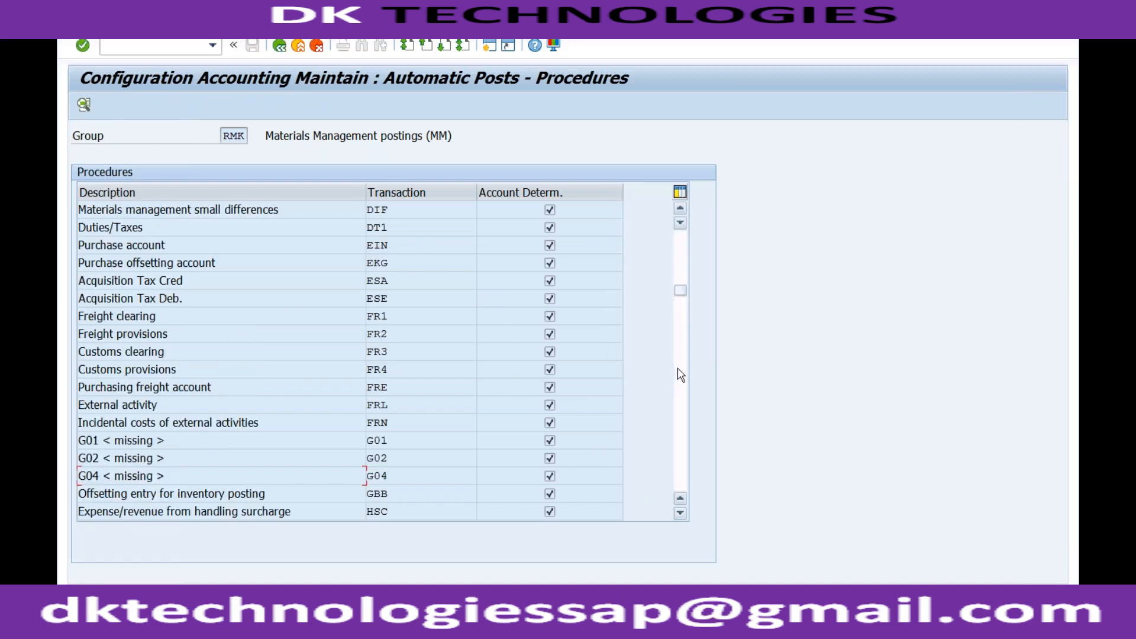
click(680, 374)
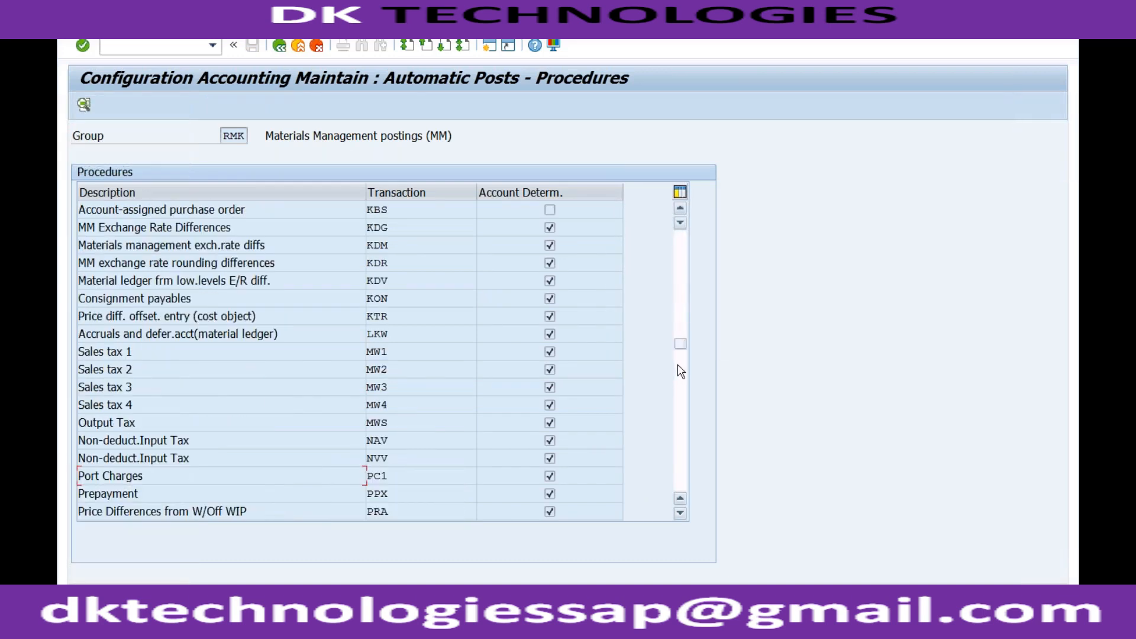
click(681, 315)
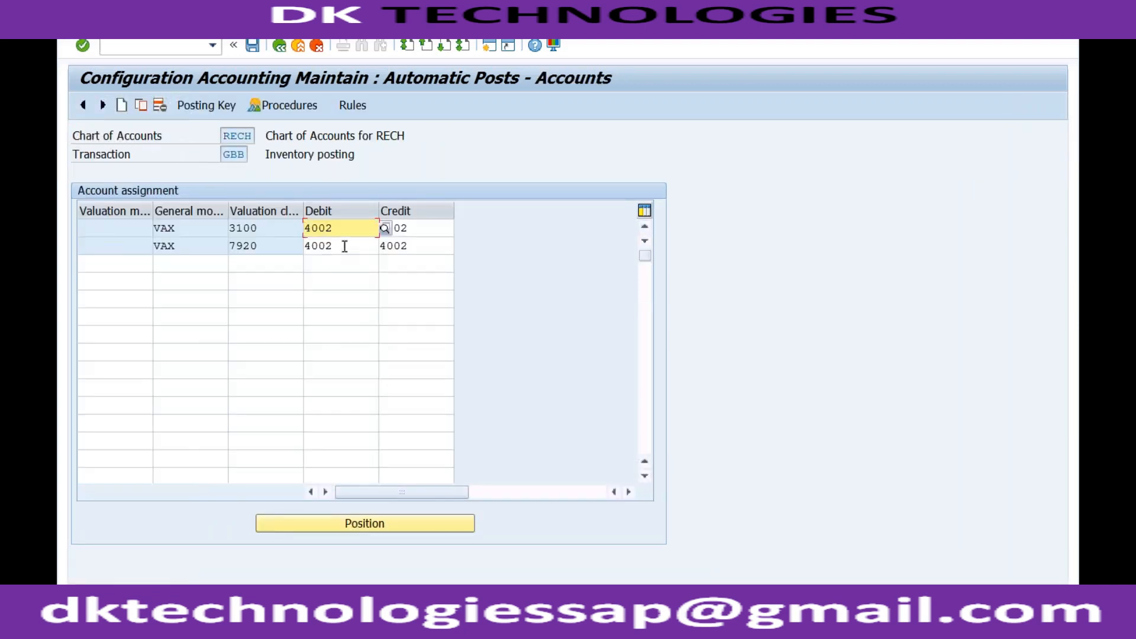
Examine the GBB transaction key and the debit accounts assigned to general modification VAX for valuation classes 3100 and 7920.
click(345, 247)
drag(345, 246, 304, 229)
click(336, 228)
drag(225, 154, 247, 154)
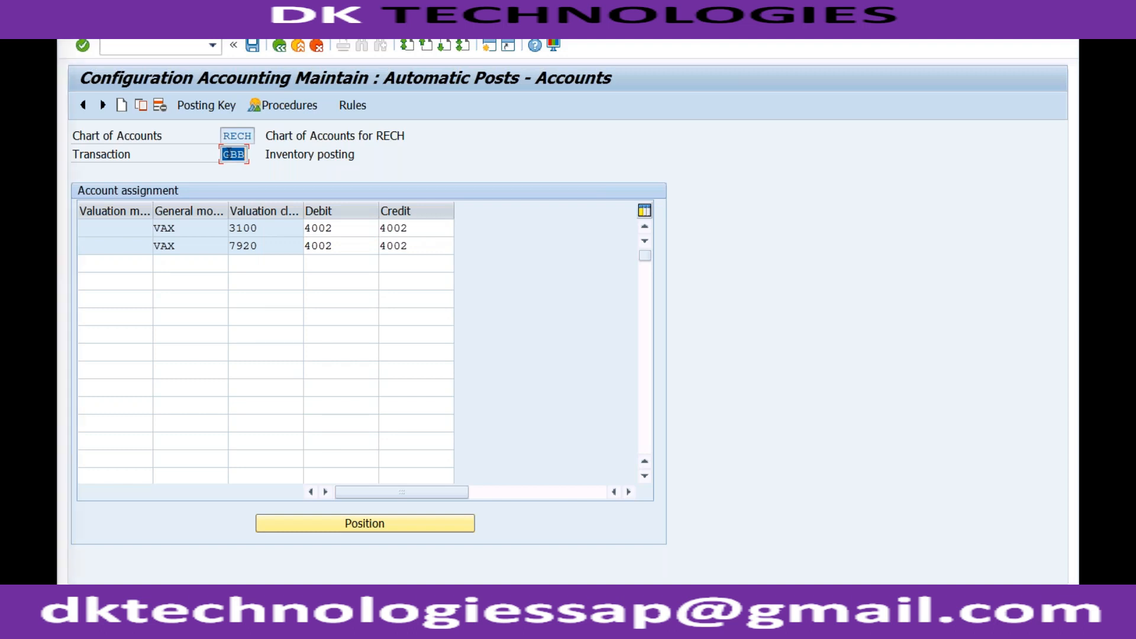
click(246, 155)
drag(332, 228, 305, 229)
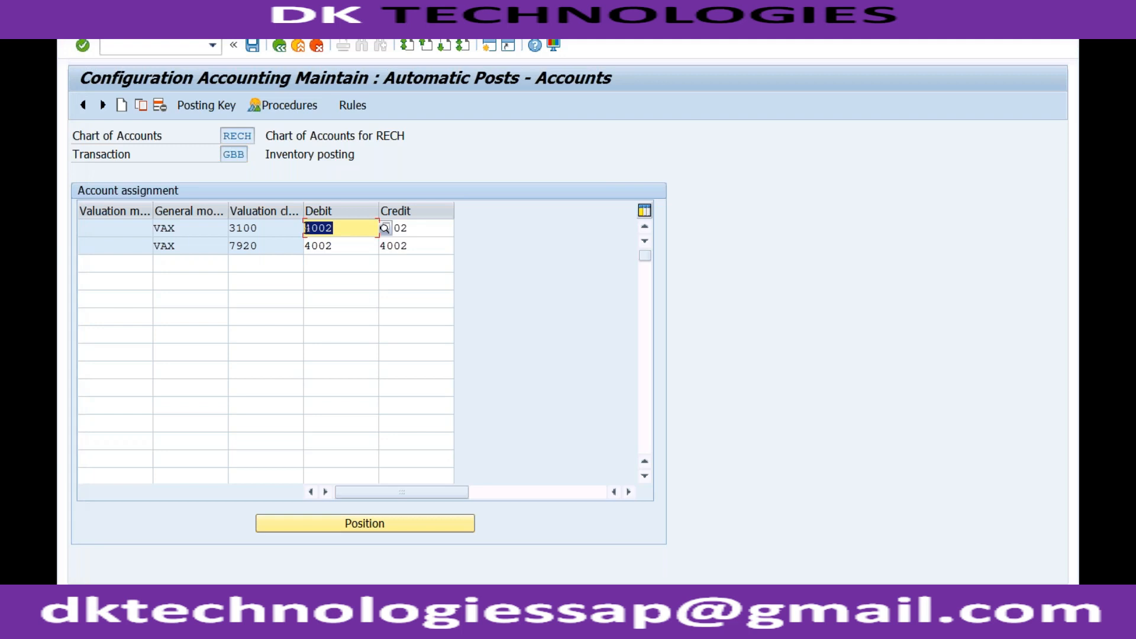